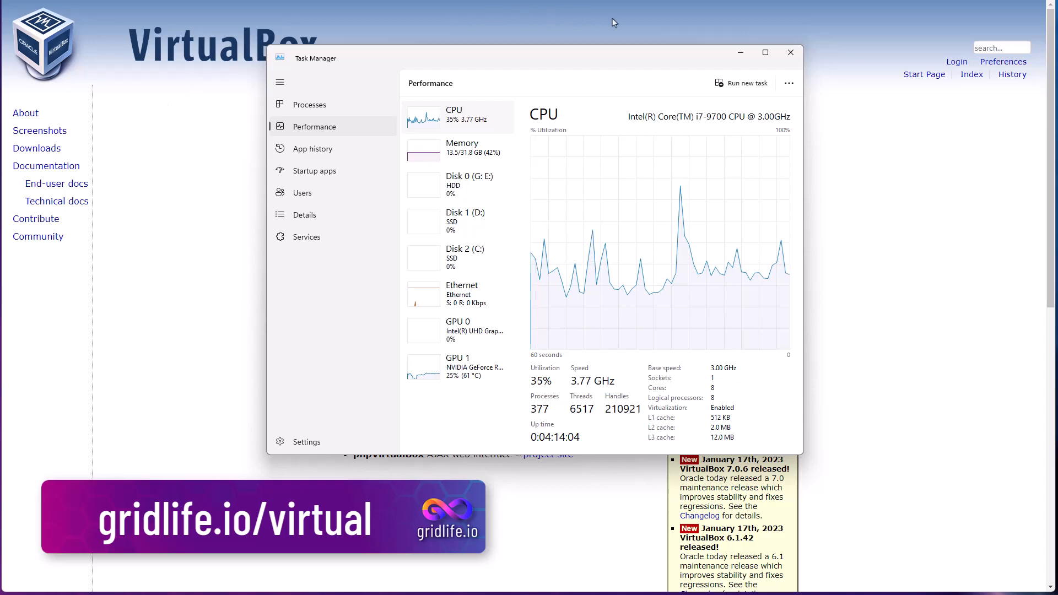
Minimize Task Manager and download the VirtualBox 7.0.10 platform package for Windows hosts.
{"action": "left_click", "coordinate": [741, 53]}
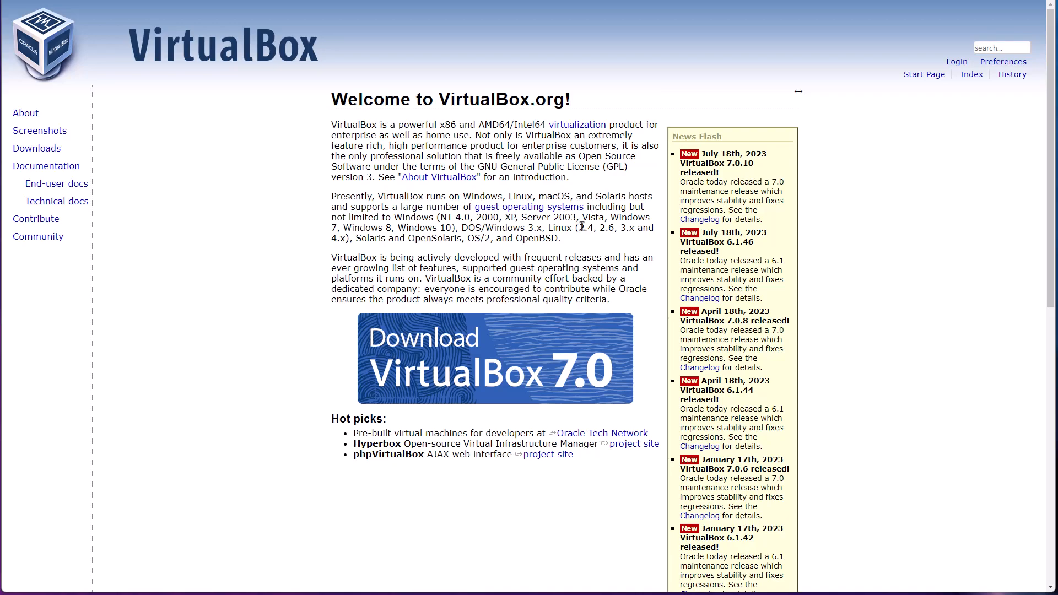
{"action": "left_click", "coordinate": [544, 368]}
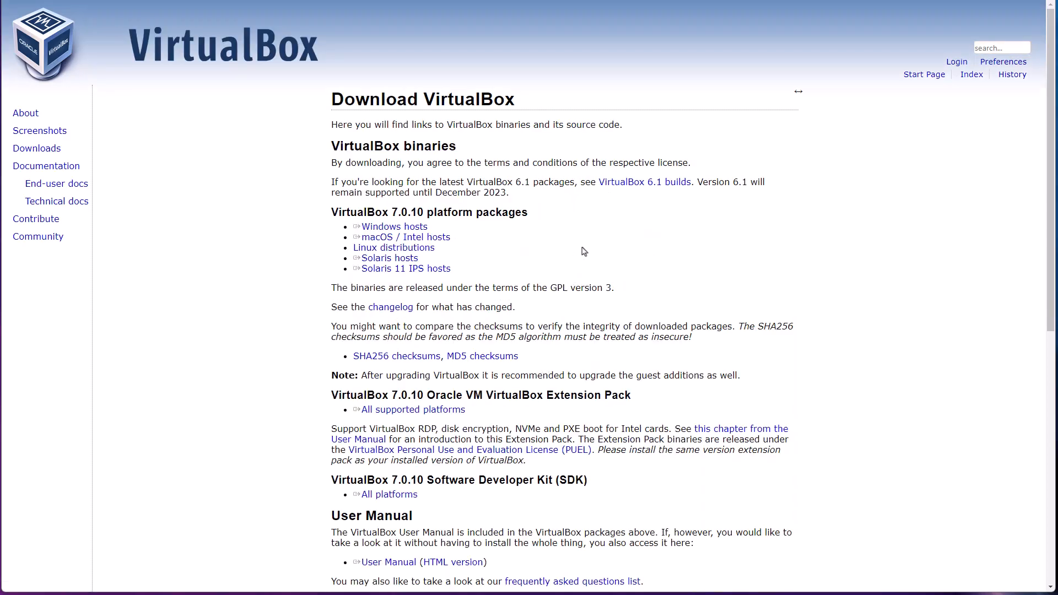
{"action": "left_click", "coordinate": [405, 228]}
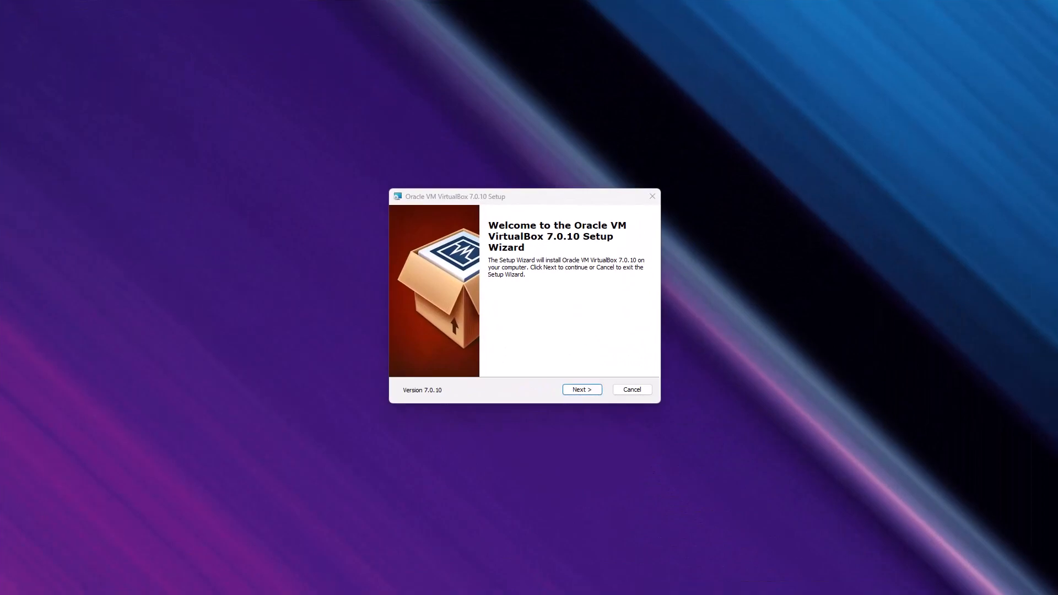
Install Oracle VM VirtualBox 7.0.10 with the default features and location, accepting the network and Python warnings, and launch it.
{"action": "left_click", "coordinate": [581, 391]}
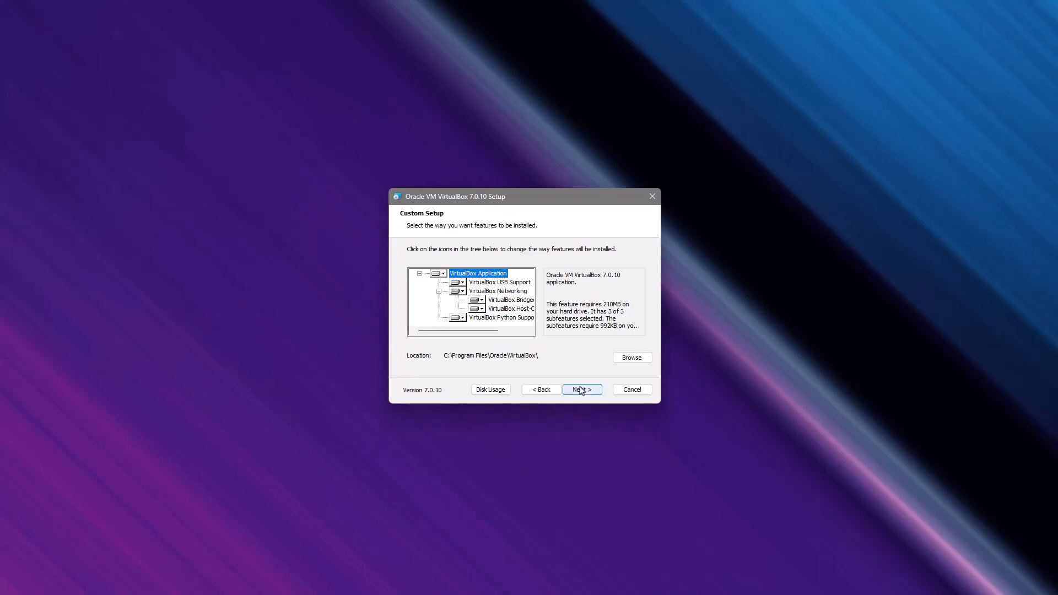
{"action": "left_click", "coordinate": [581, 390]}
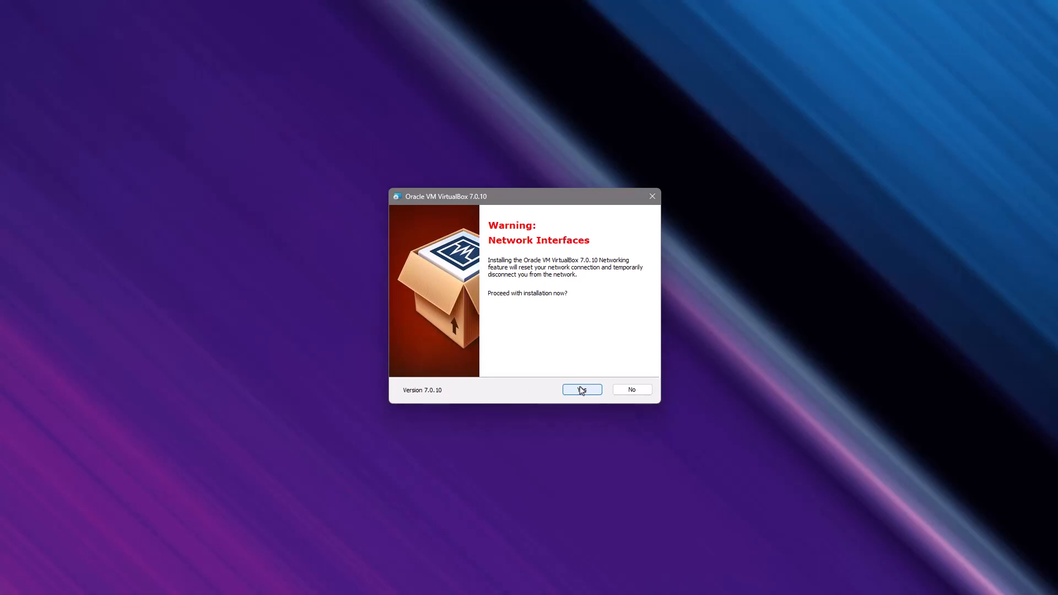
{"action": "left_click", "coordinate": [581, 390]}
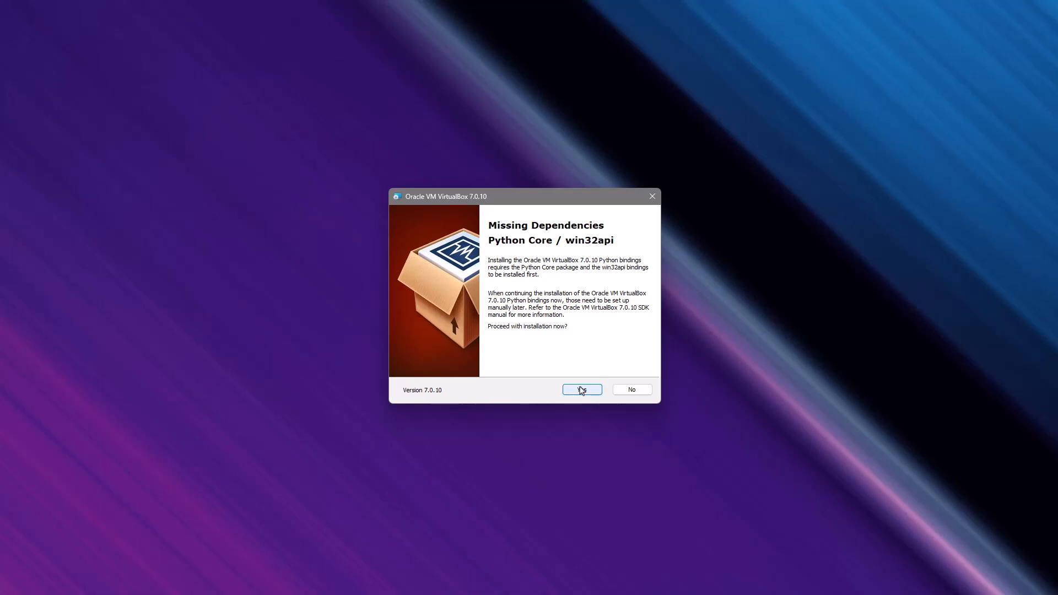
{"action": "left_click", "coordinate": [582, 390]}
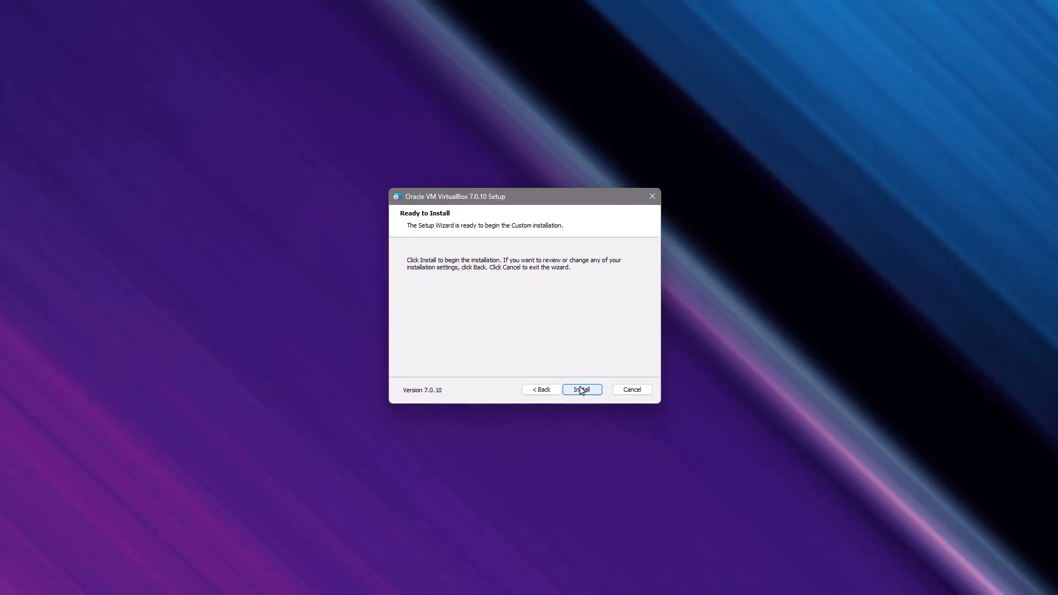
{"action": "left_click", "coordinate": [582, 390]}
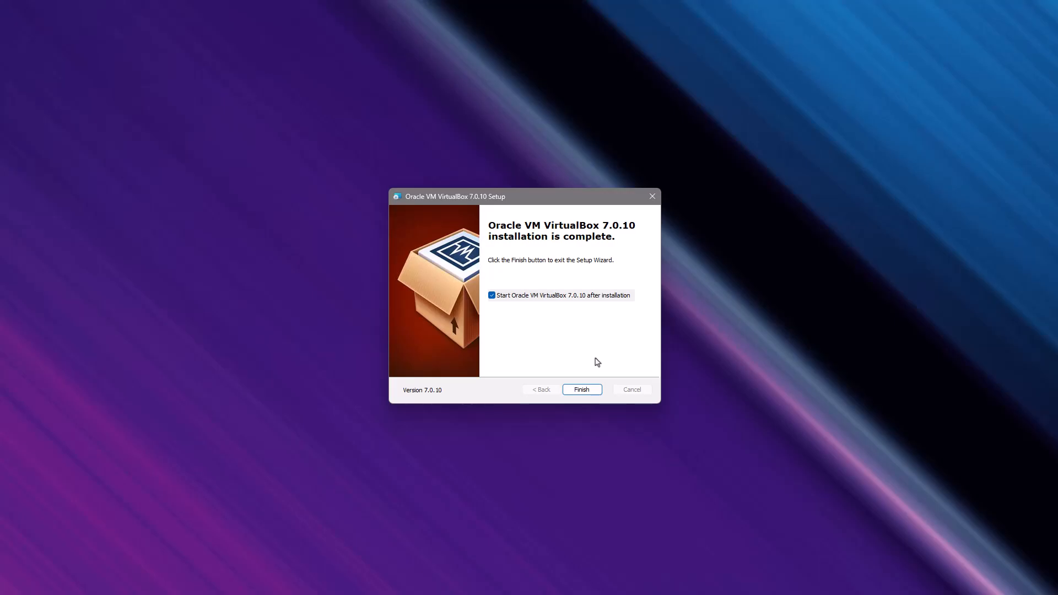
{"action": "left_click", "coordinate": [591, 392]}
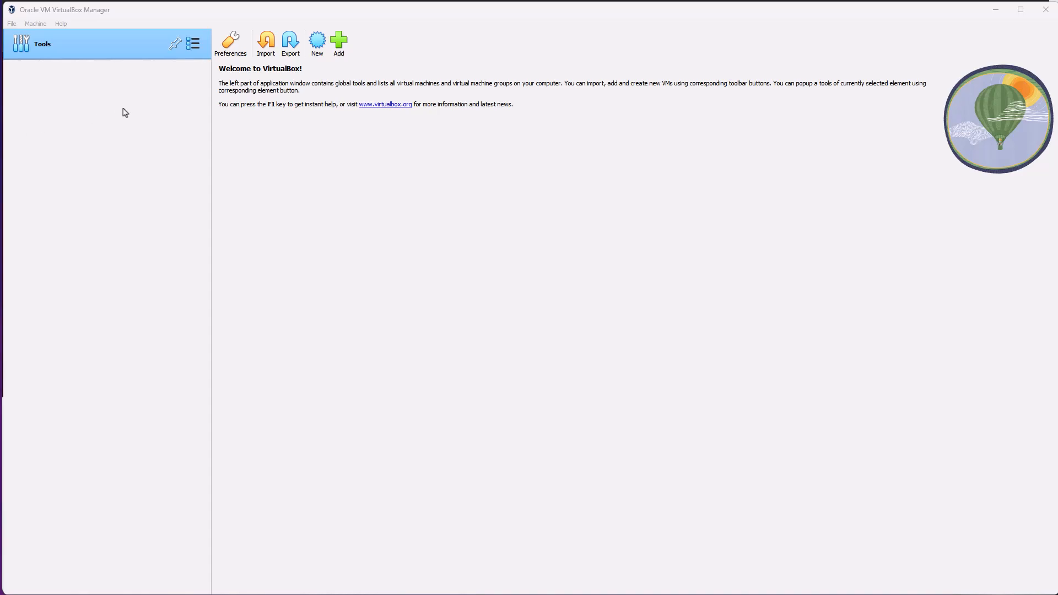
Start creating a new virtual machine named ubuntu-vm.
{"action": "left_click", "coordinate": [315, 55]}
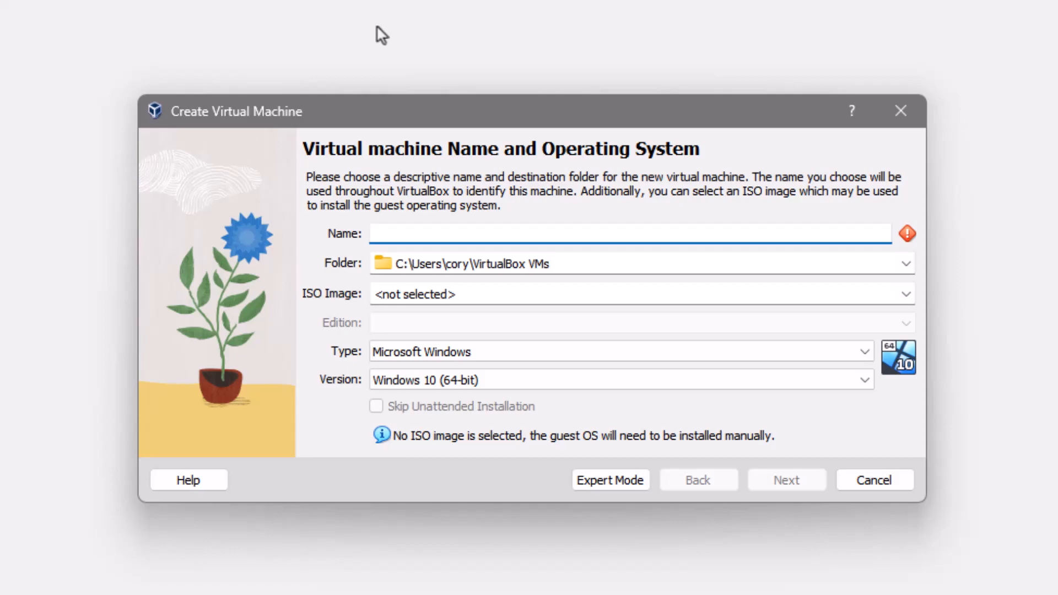
{"action": "type", "text": "ubuntu-vm"}
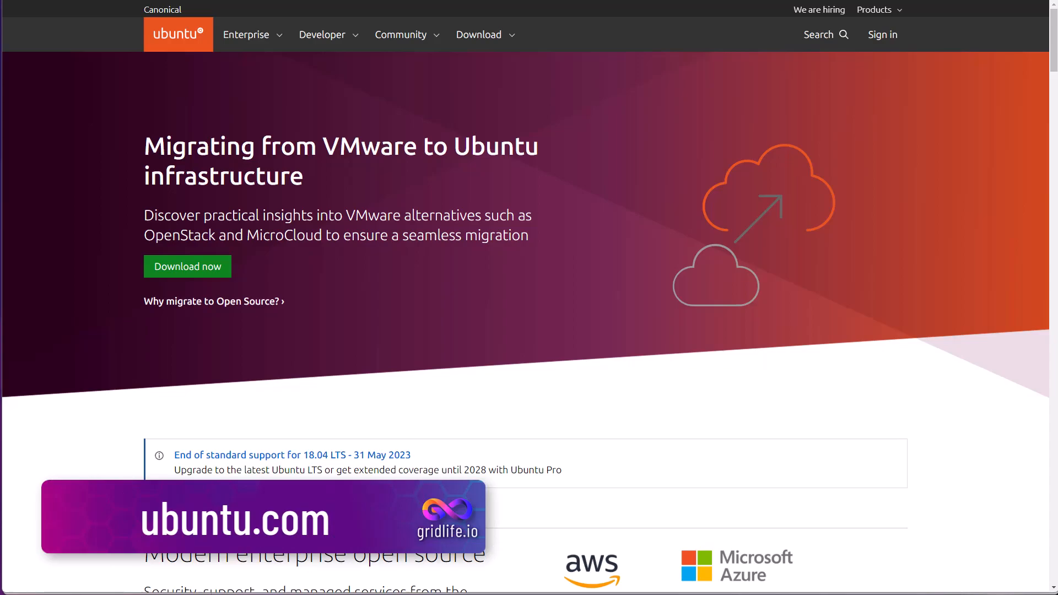
Switch to the Ubuntu website and bring up the Ubuntu Desktop 22.04.3 LTS download section.
{"action": "left_click", "coordinate": [485, 42]}
{"action": "left_click", "coordinate": [177, 182]}
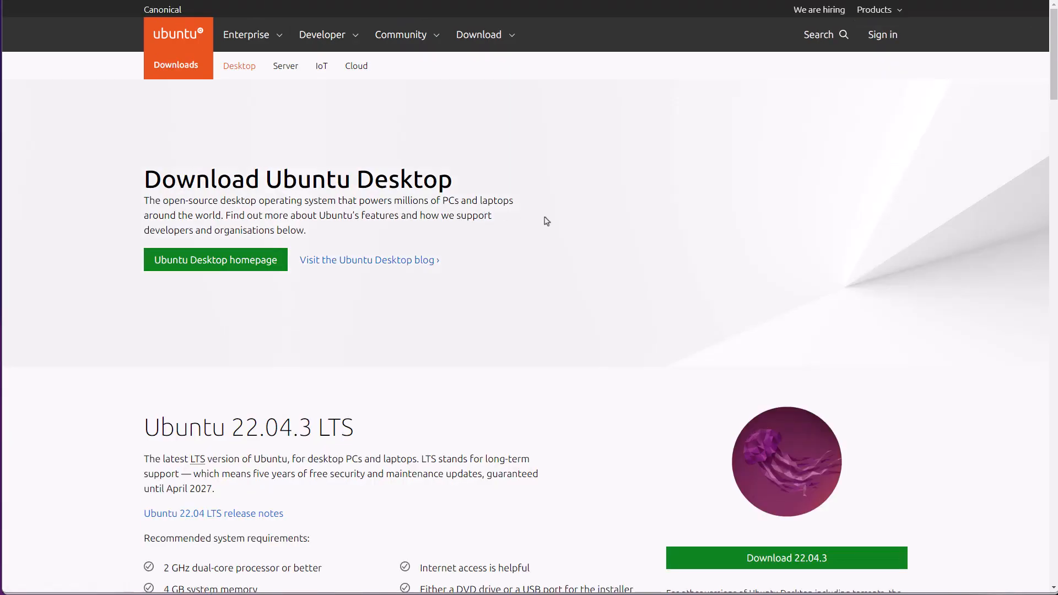
{"action": "scroll", "coordinate": [546, 221], "scroll_direction": "down", "scroll_amount": 5}
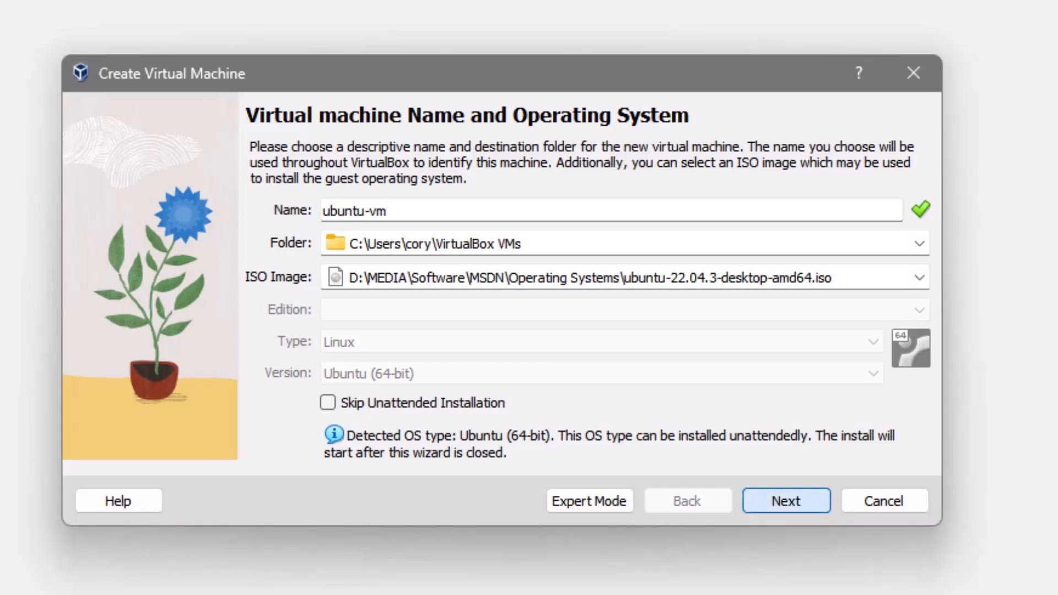
Complete ubuntu-vm from ubuntu-22.04.3-desktop-amd64.iso with Guest Additions, 2048 MB of memory, 2 processors and a 25 GB virtual hard disk.
{"action": "key", "text": "Return"}
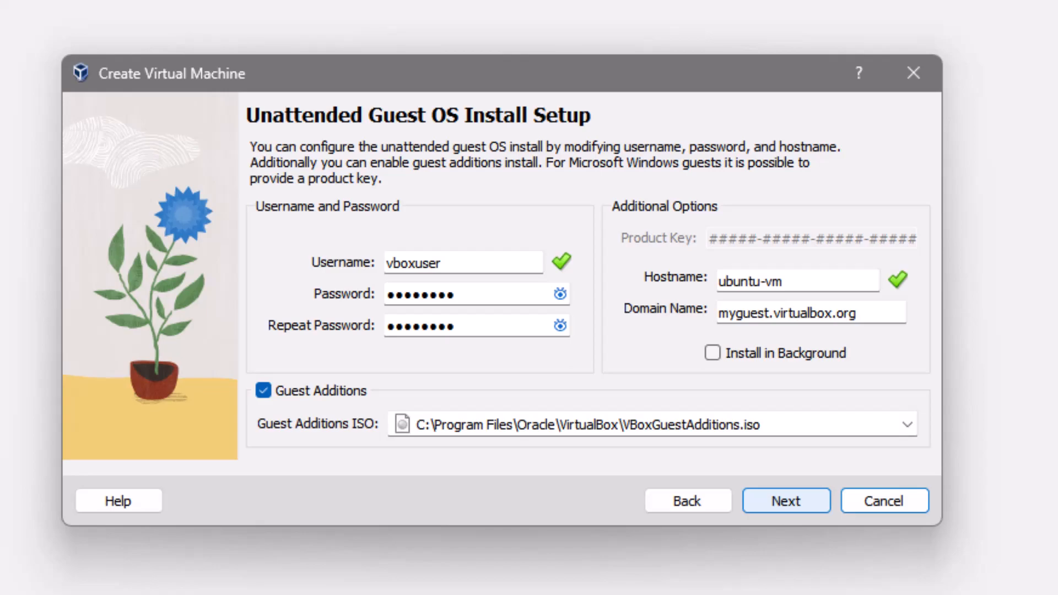
{"action": "key", "text": "Return"}
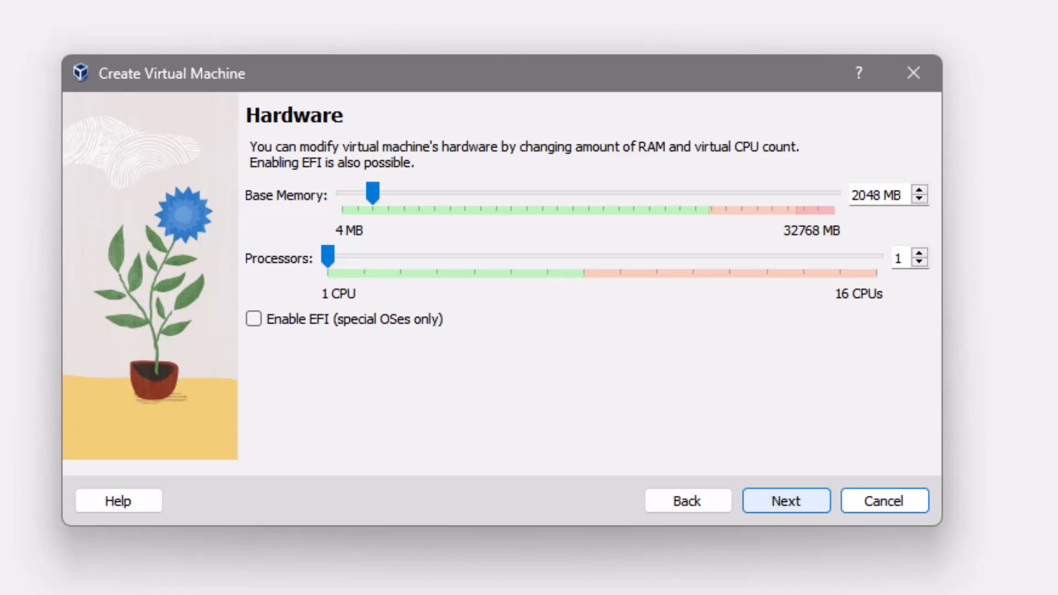
{"action": "left_click_drag", "start_coordinate": [328, 256], "coordinate": [364, 257]}
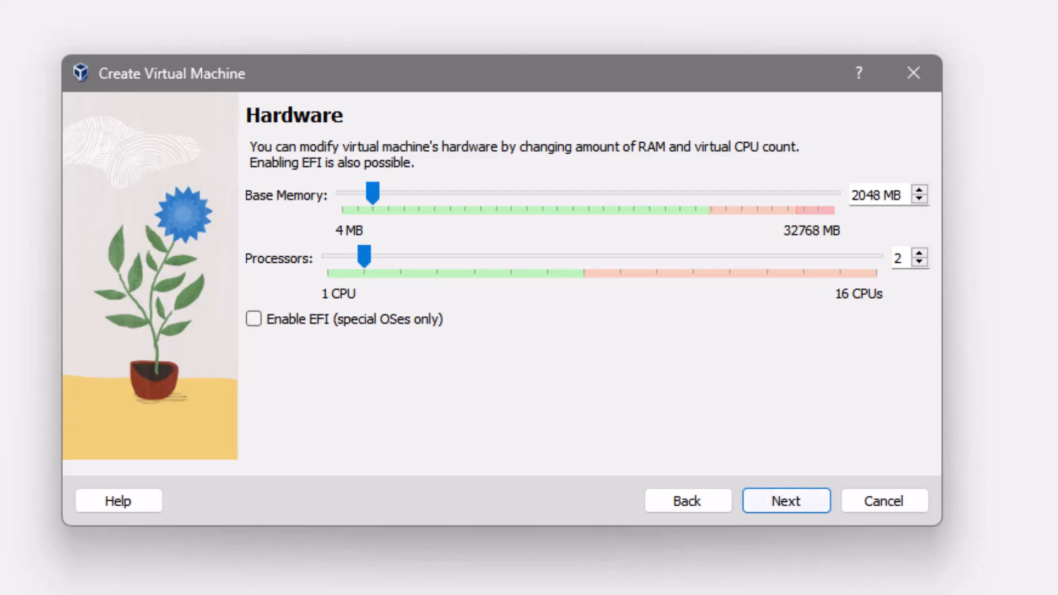
{"action": "key", "text": "Return"}
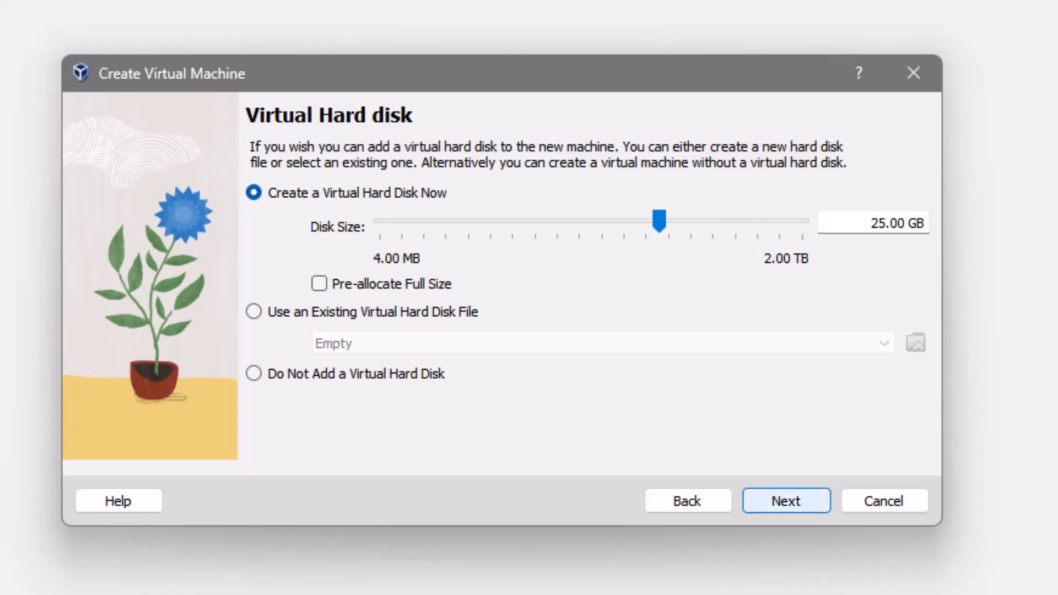
{"action": "left_click", "coordinate": [787, 501]}
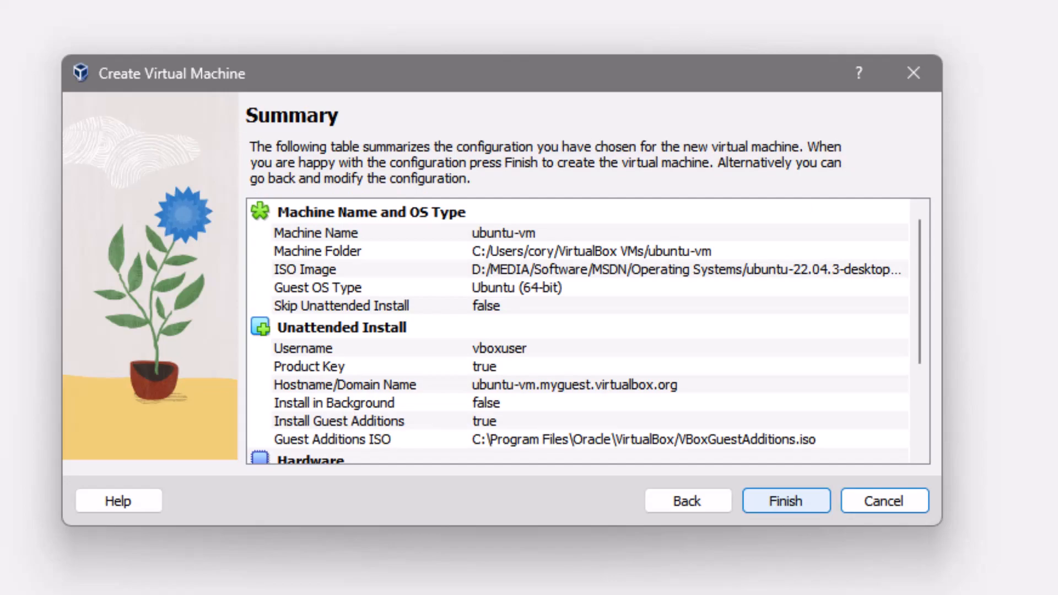
{"action": "left_click", "coordinate": [787, 501]}
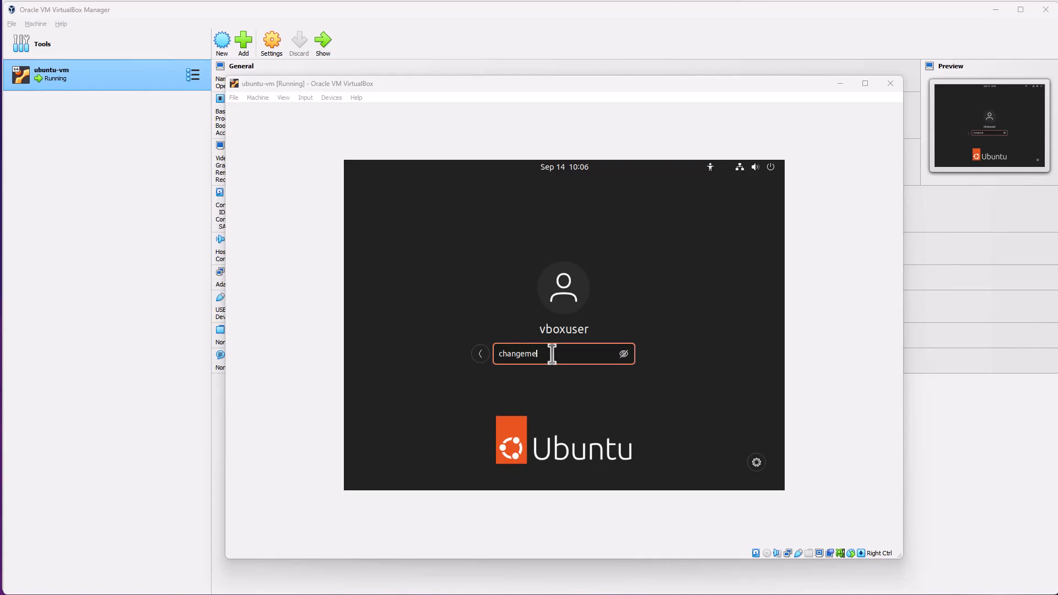
Log in to the Ubuntu guest with the account password and resize Virtual Screen 1 to 1280x720.
{"action": "key", "text": "Return"}
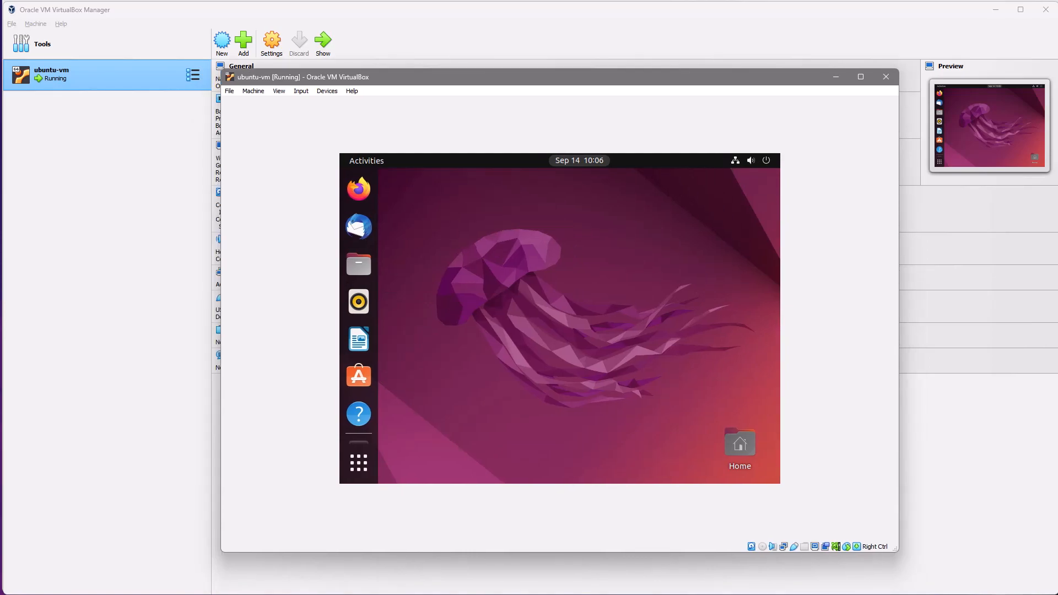
{"action": "key", "text": "alt+v"}
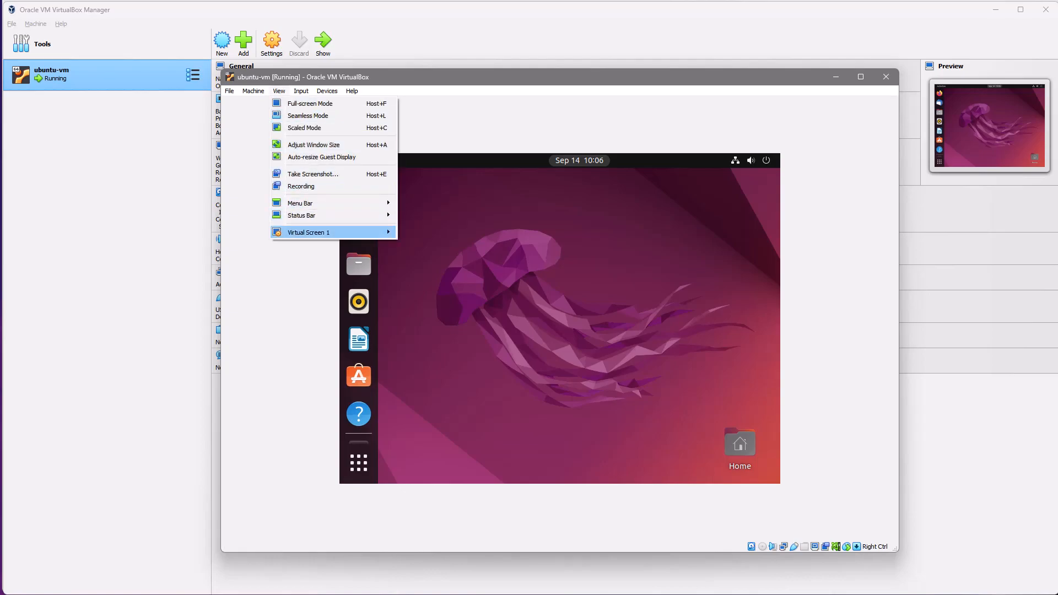
{"action": "mouse_move", "coordinate": [309, 232]}
{"action": "key", "text": "Right"}
{"action": "key", "text": "Down"}
{"action": "key", "text": "Down"}
{"action": "key", "text": "Down"}
{"action": "key", "text": "Down"}
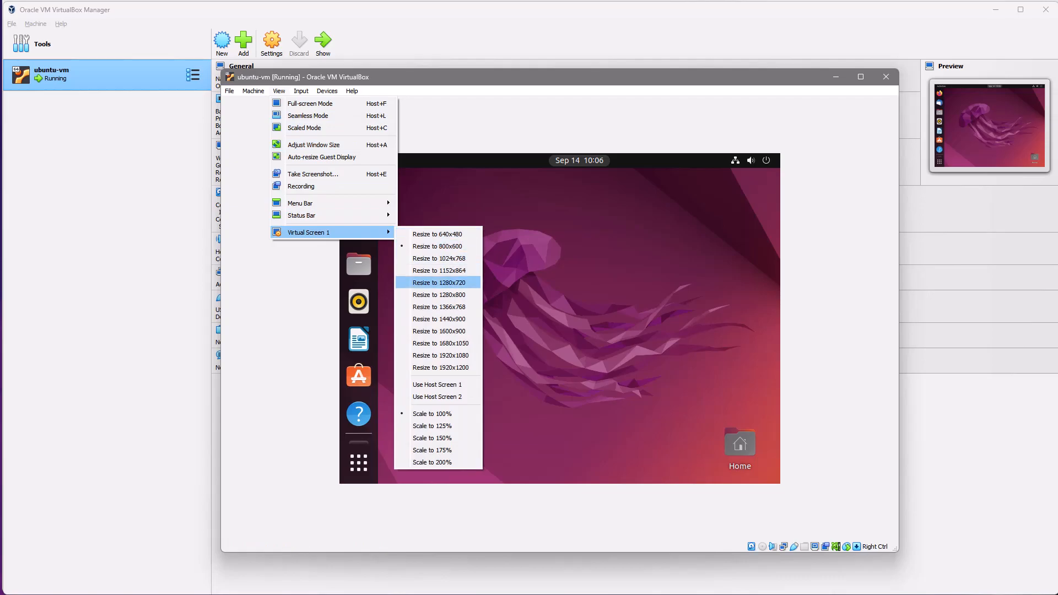
{"action": "key", "text": "Return"}
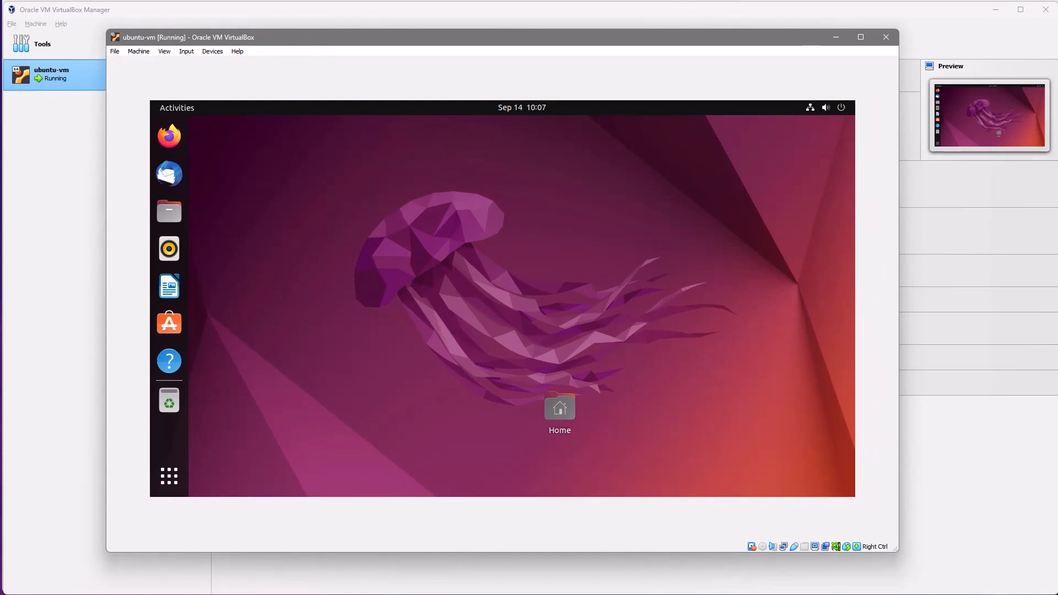
Enable Auto-resize Guest Display for the running Ubuntu virtual machine.
{"action": "key", "text": "alt+v"}
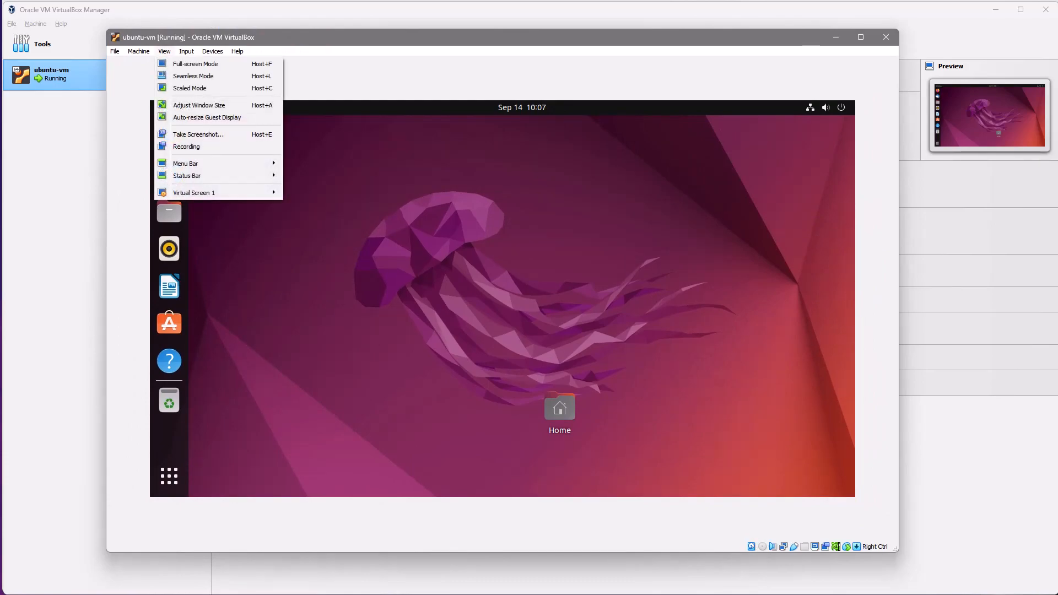
{"action": "key", "text": "Down"}
{"action": "key", "text": "Down"}
{"action": "key", "text": "Down"}
{"action": "key", "text": "Down"}
{"action": "key", "text": "Down"}
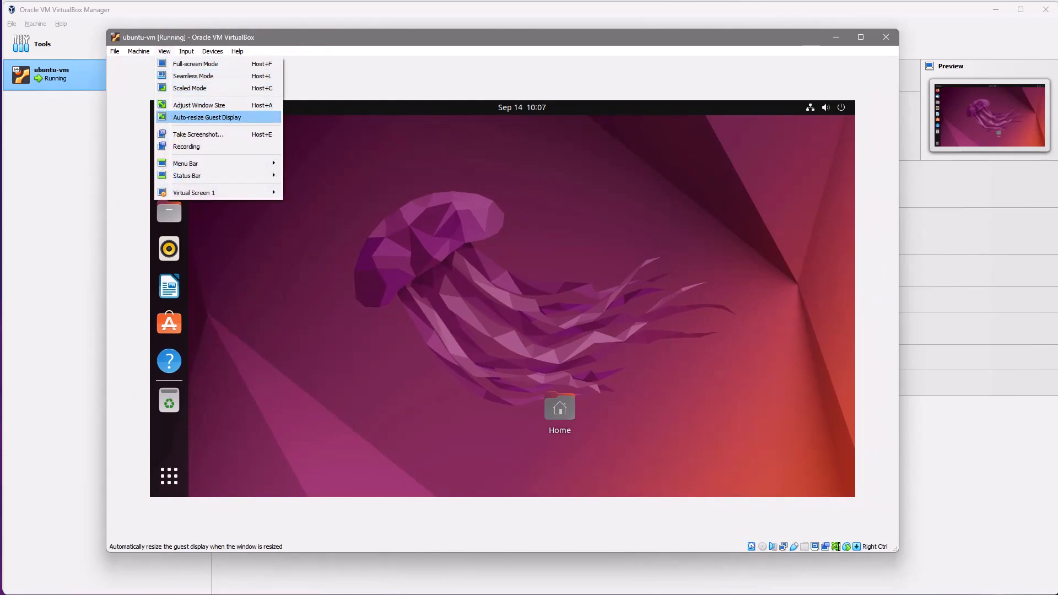
{"action": "key", "text": "Return"}
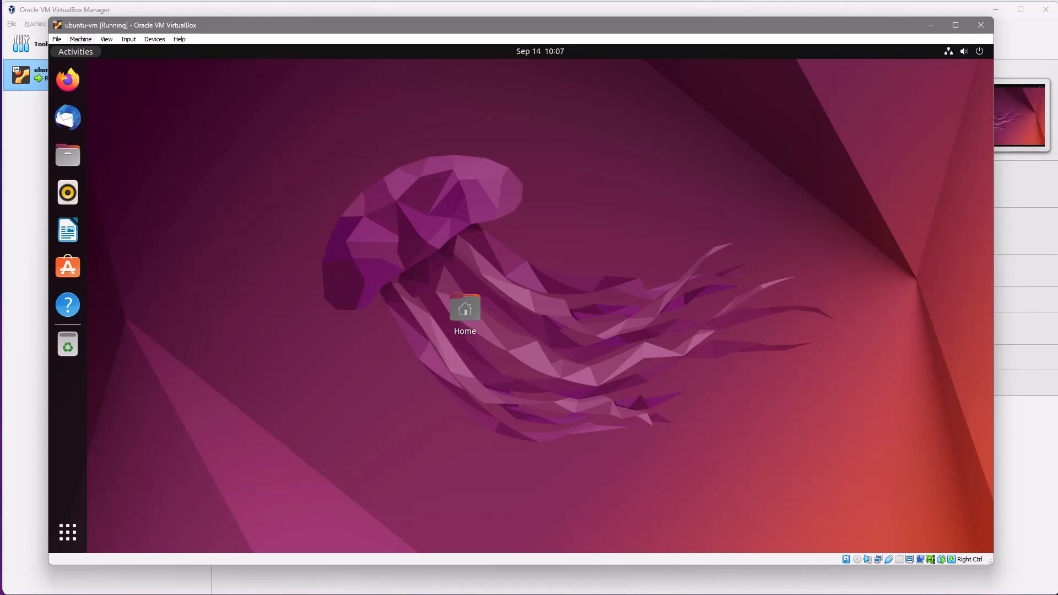
Shut down the running ubuntu-vm virtual machine with ACPI Shutdown.
{"action": "left_click", "coordinate": [80, 39]}
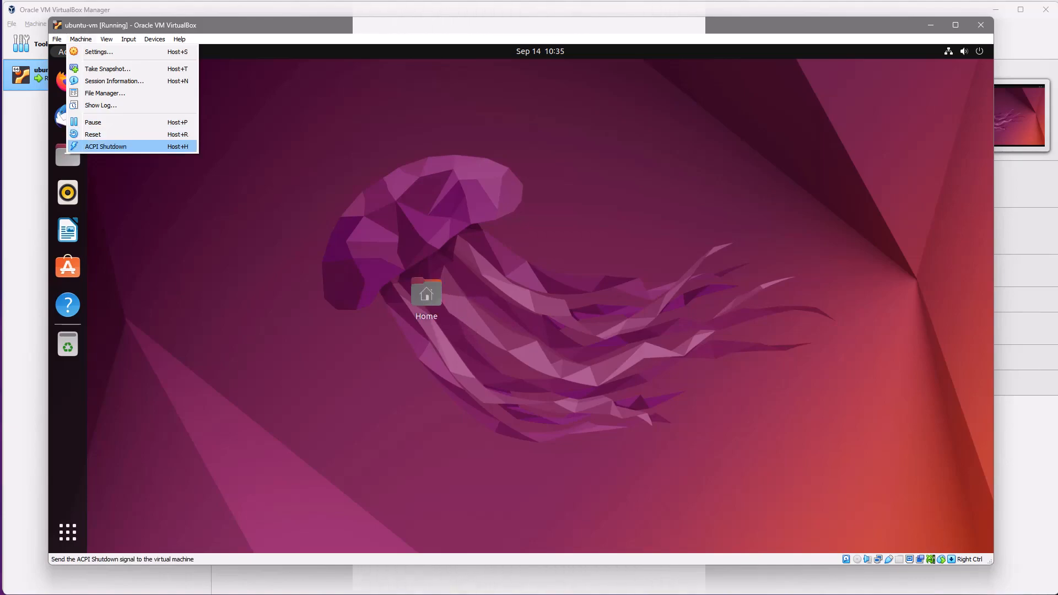
{"action": "key", "text": "Escape"}
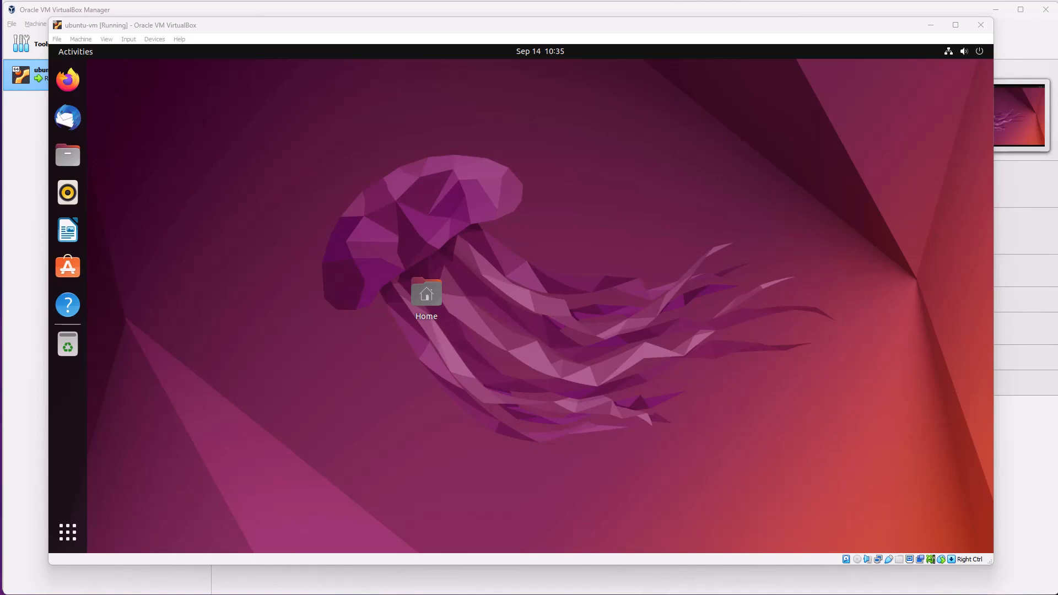
{"action": "left_click", "coordinate": [80, 39]}
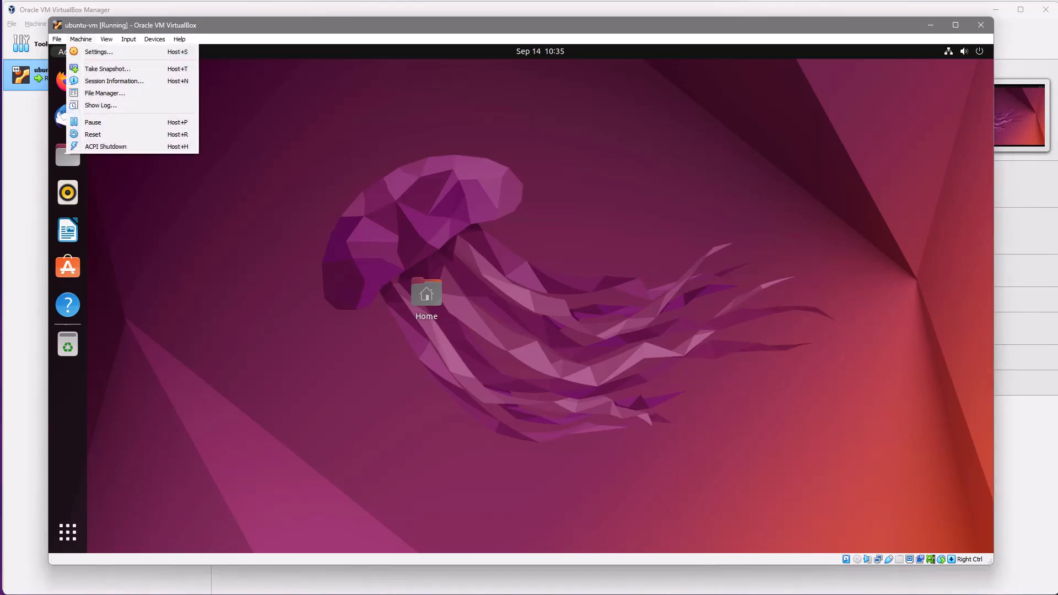
{"action": "key", "text": "Down"}
{"action": "key", "text": "Down"}
{"action": "key", "text": "Return"}
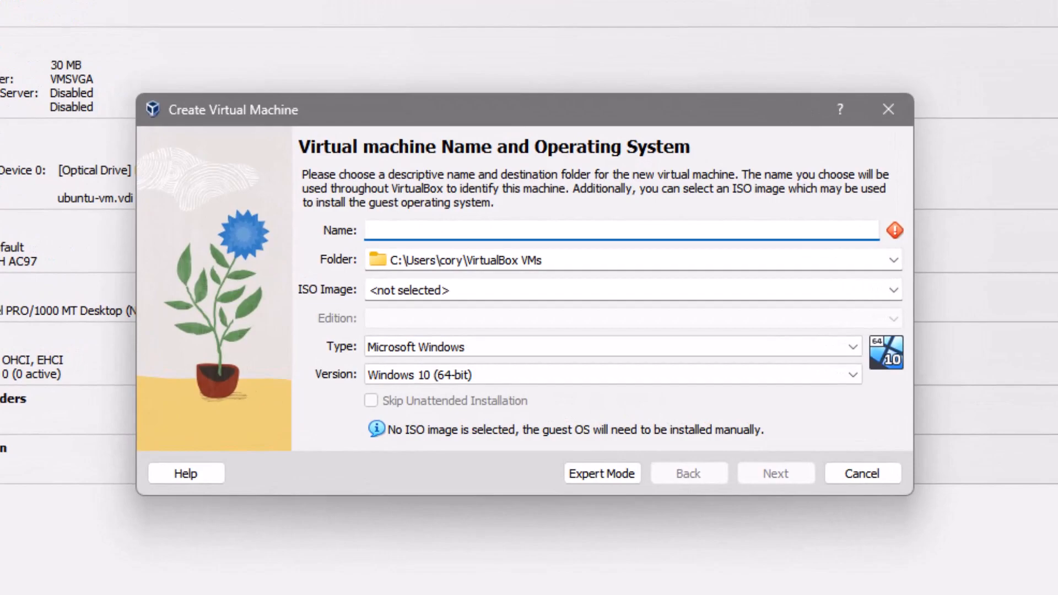
Name the new virtual machine win-11-vm and attach Win11_22H2_English_x64v2.iso, keeping the Windows 11 Home edition and unattended installation.
{"action": "type", "text": "win-11-vm"}
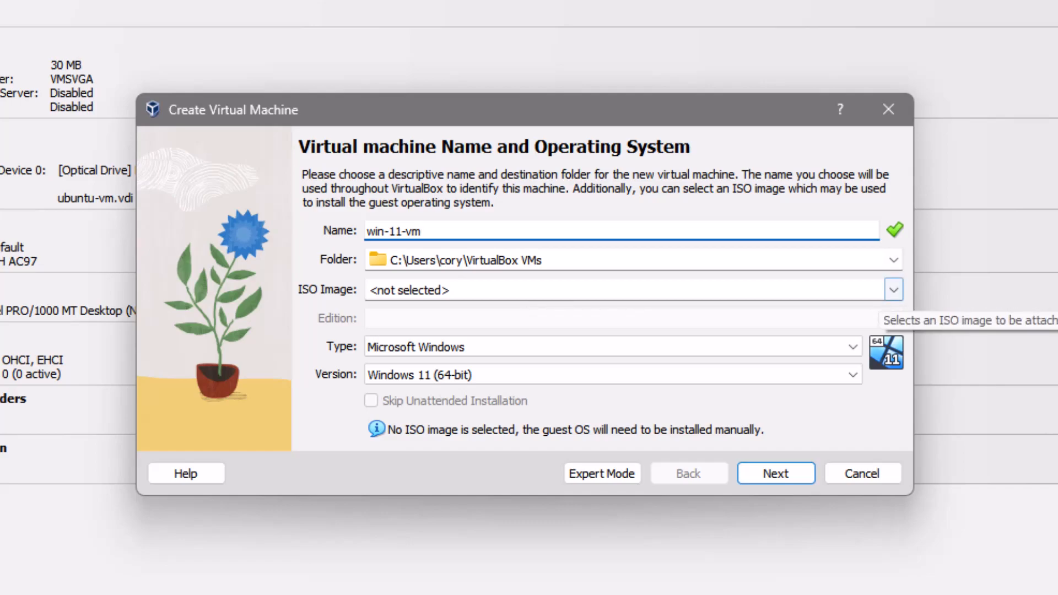
{"action": "left_click", "coordinate": [893, 290]}
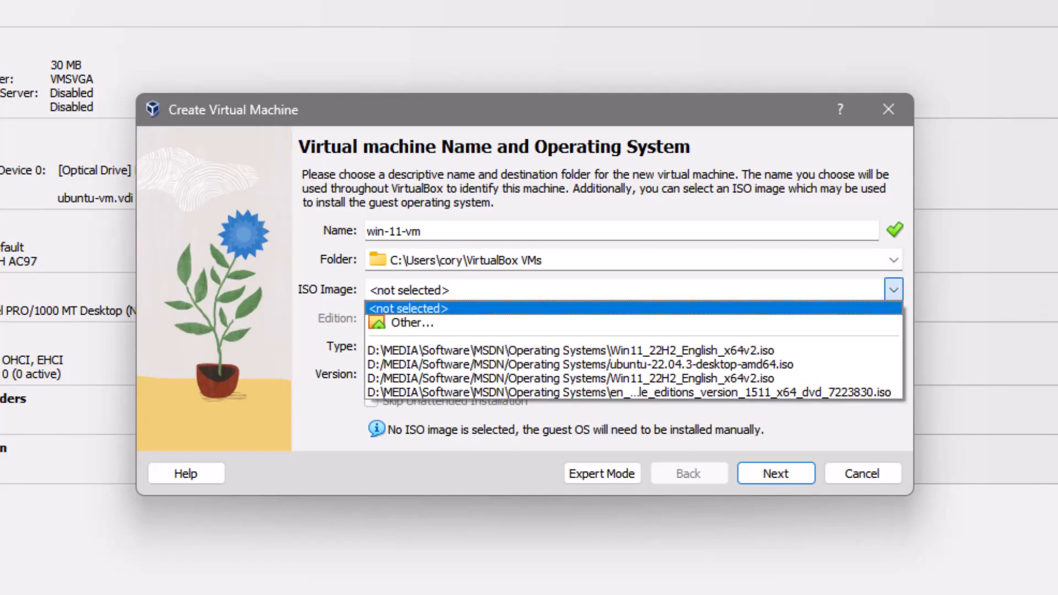
{"action": "key", "text": "Return"}
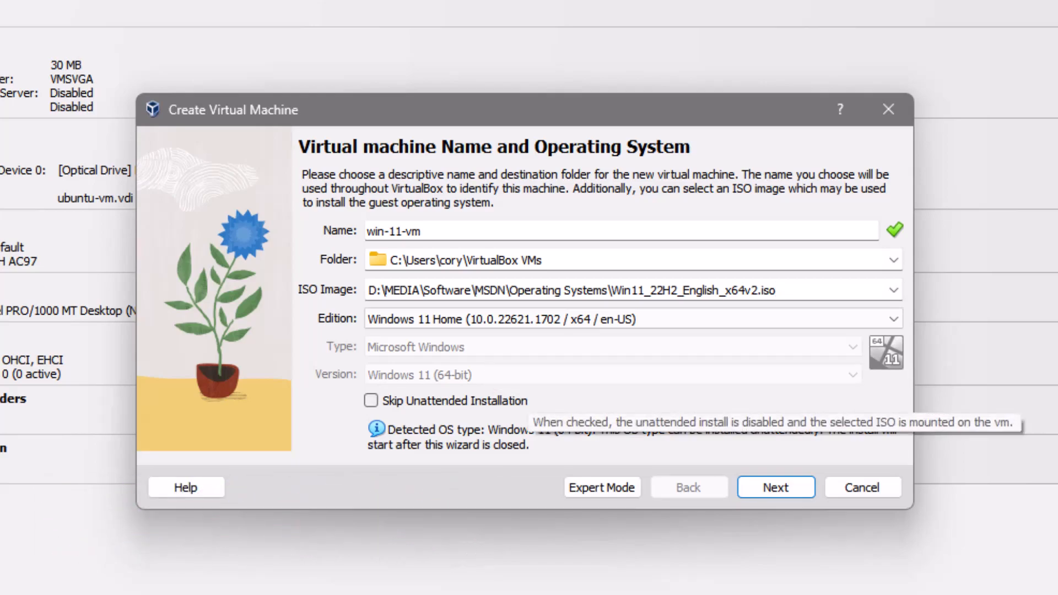
{"action": "left_click", "coordinate": [787, 488]}
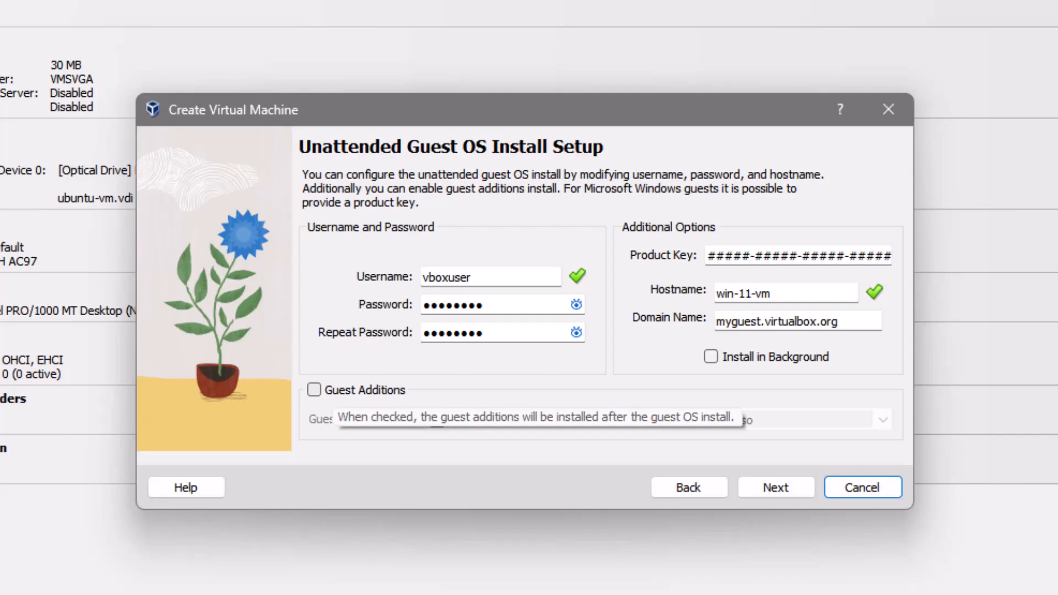
Enable Guest Additions and create win-11-vm with 4096 MB of memory, 2 processors, EFI and an 80 GB virtual hard disk.
{"action": "left_click", "coordinate": [313, 390]}
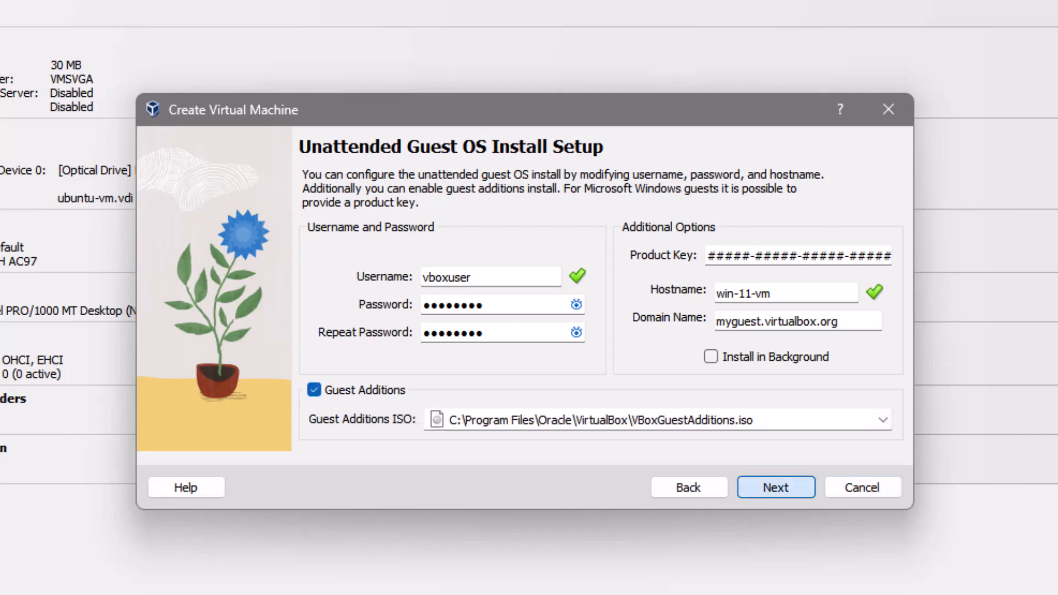
{"action": "key", "text": "Return"}
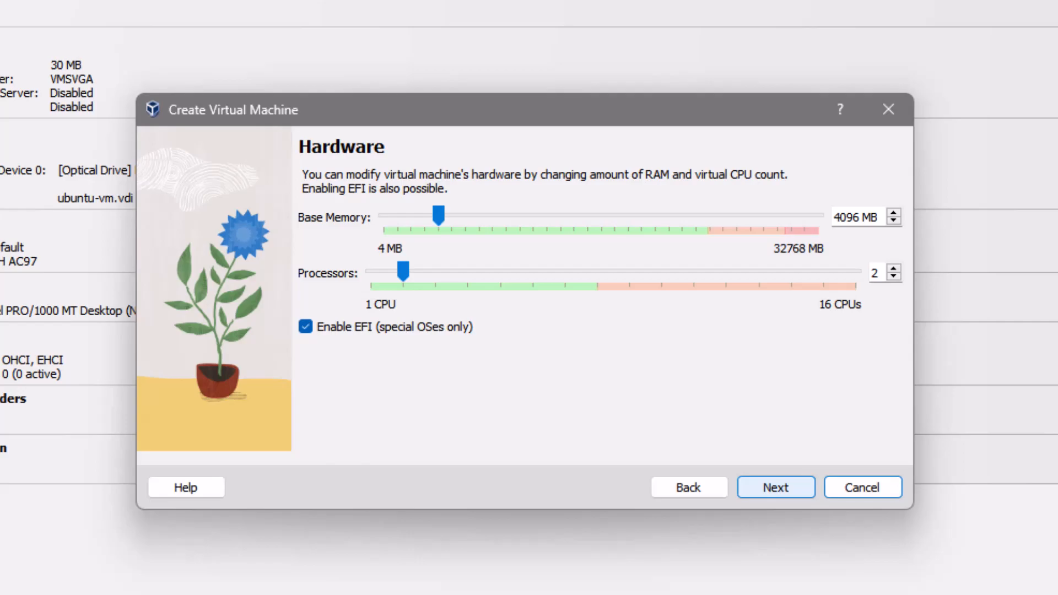
{"action": "key", "text": "Return"}
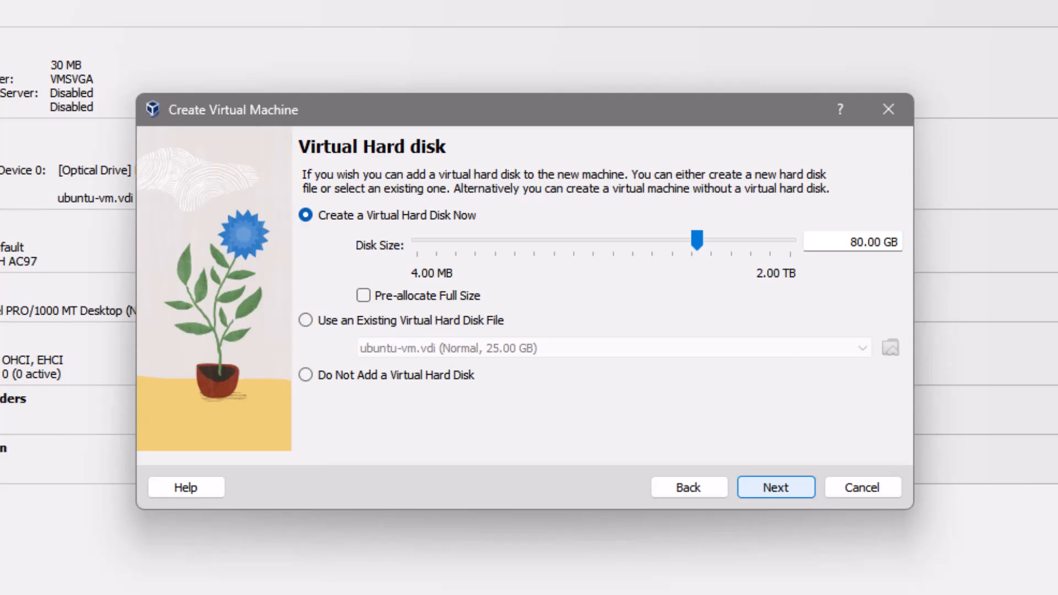
{"action": "key", "text": "Return"}
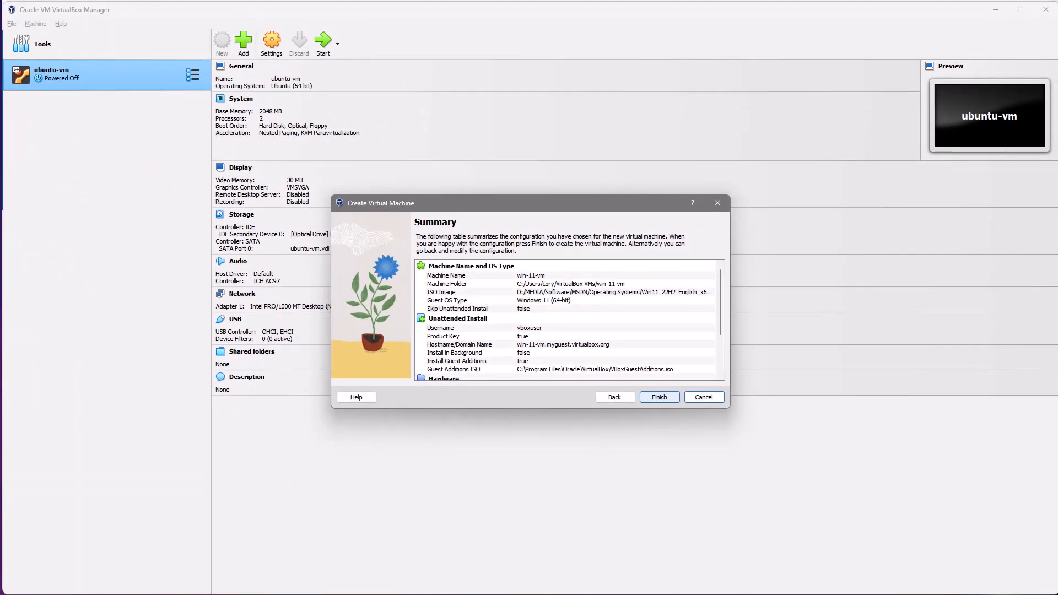
{"action": "key", "text": "Return"}
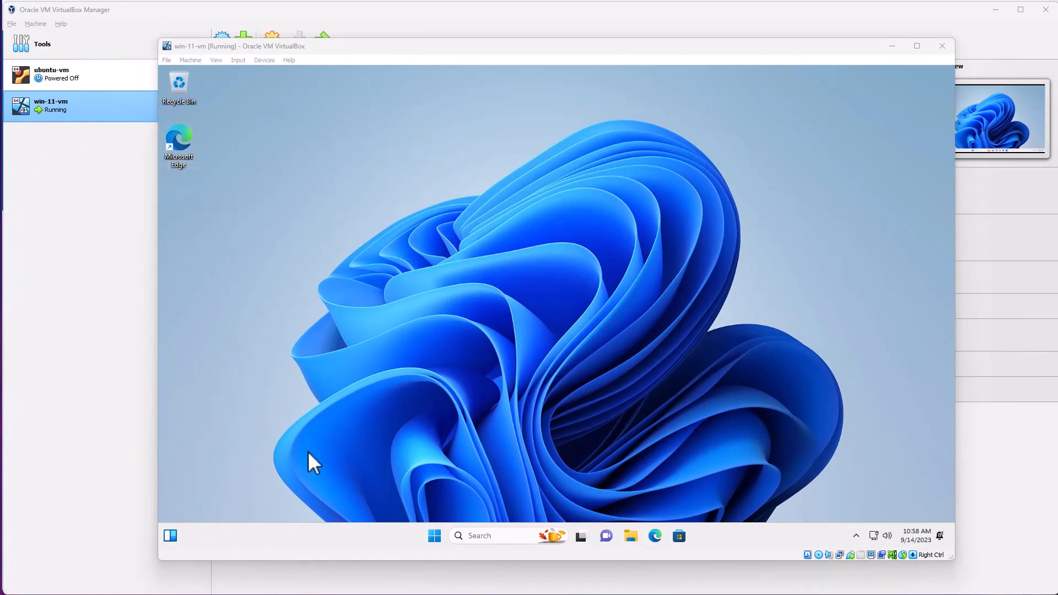
Open the Start menu inside the Windows 11 virtual machine.
{"action": "left_click", "coordinate": [437, 535]}
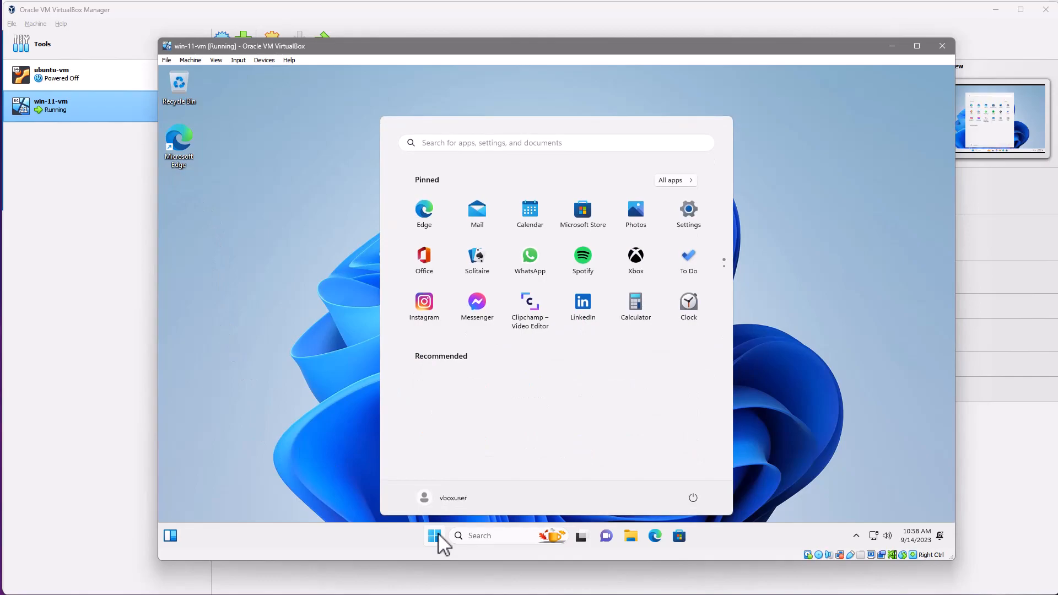